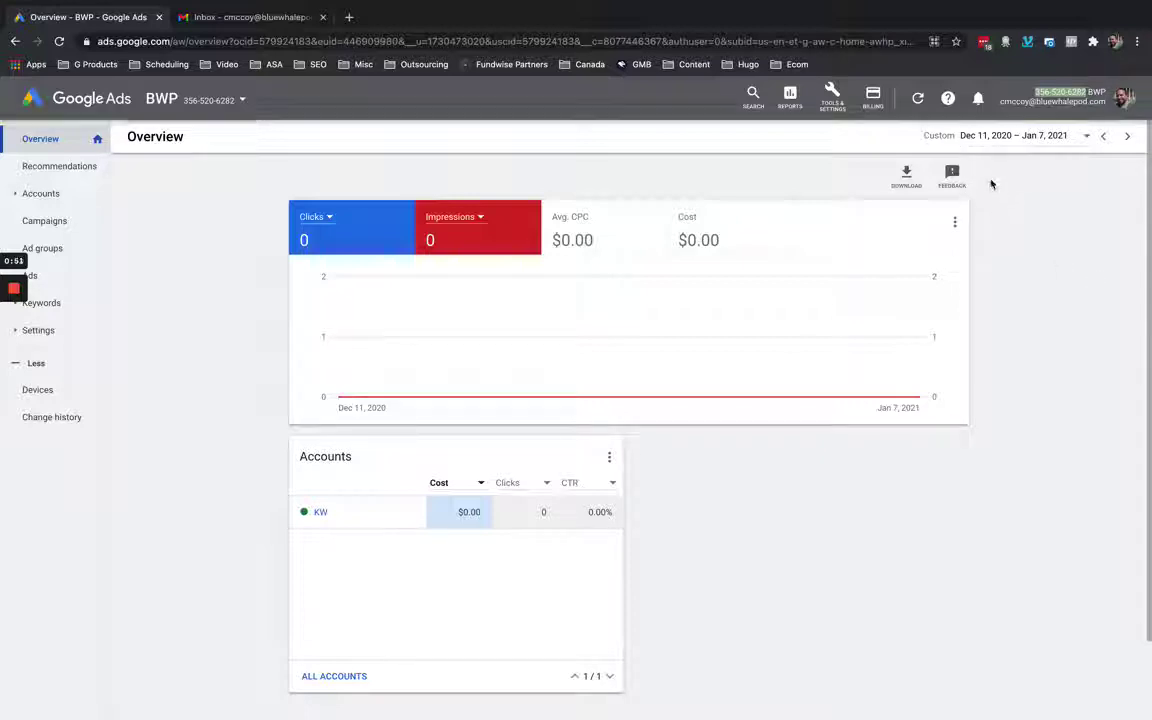
click(203, 13)
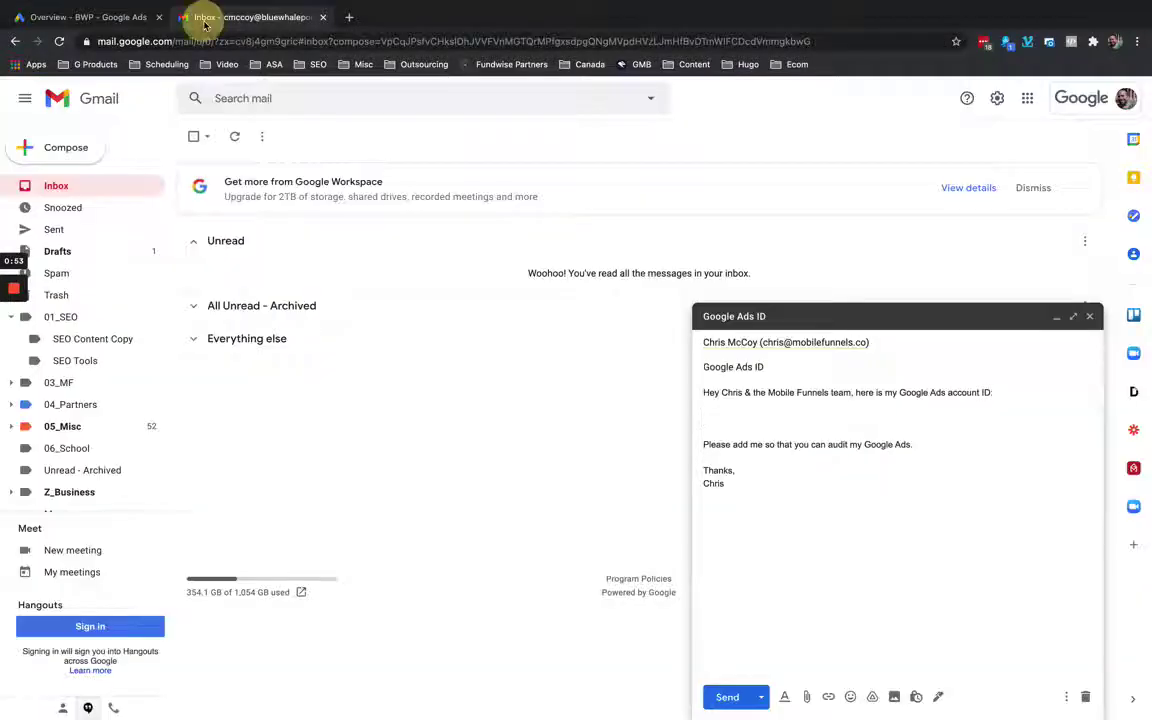
key(ctrl+v)
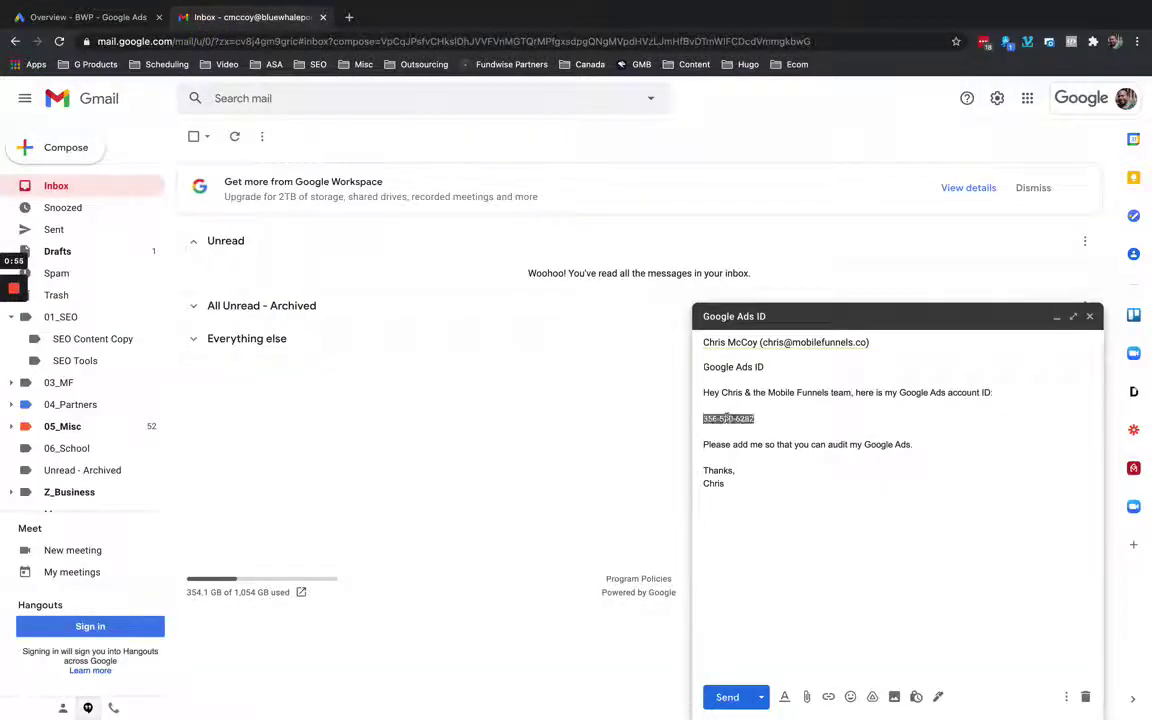
click(797, 505)
click(727, 697)
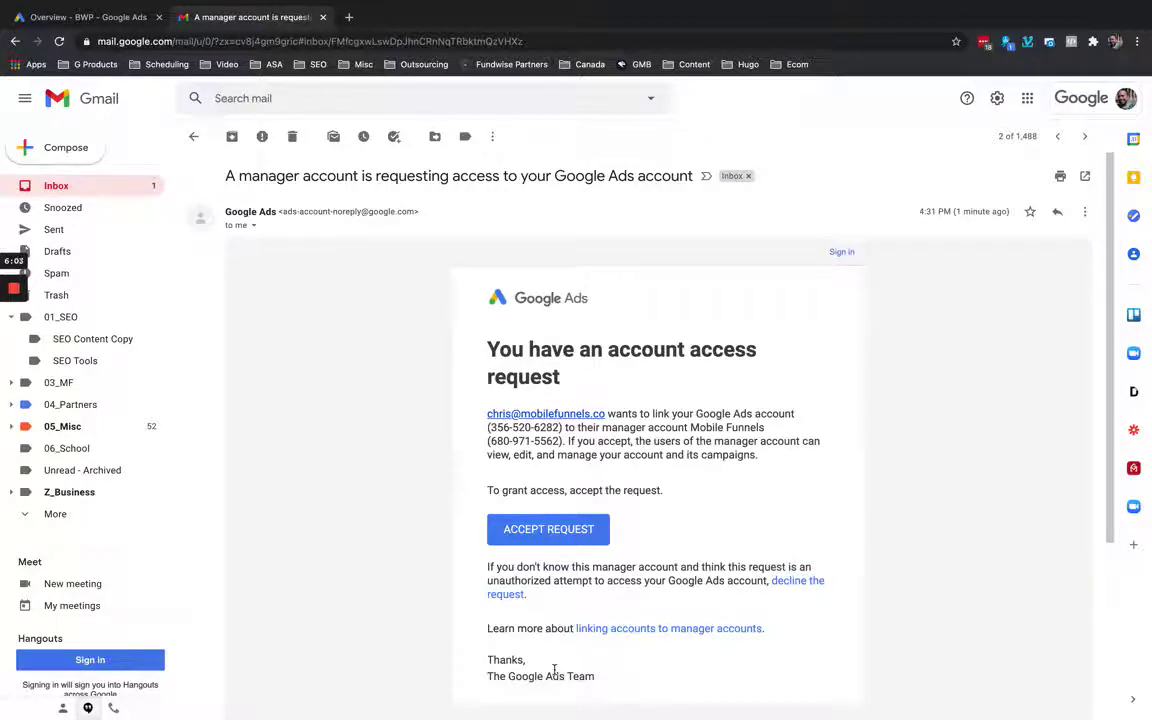
Step: Check the Google Ads account overview, then return to the Mobile Funnels access request email
click(85, 16)
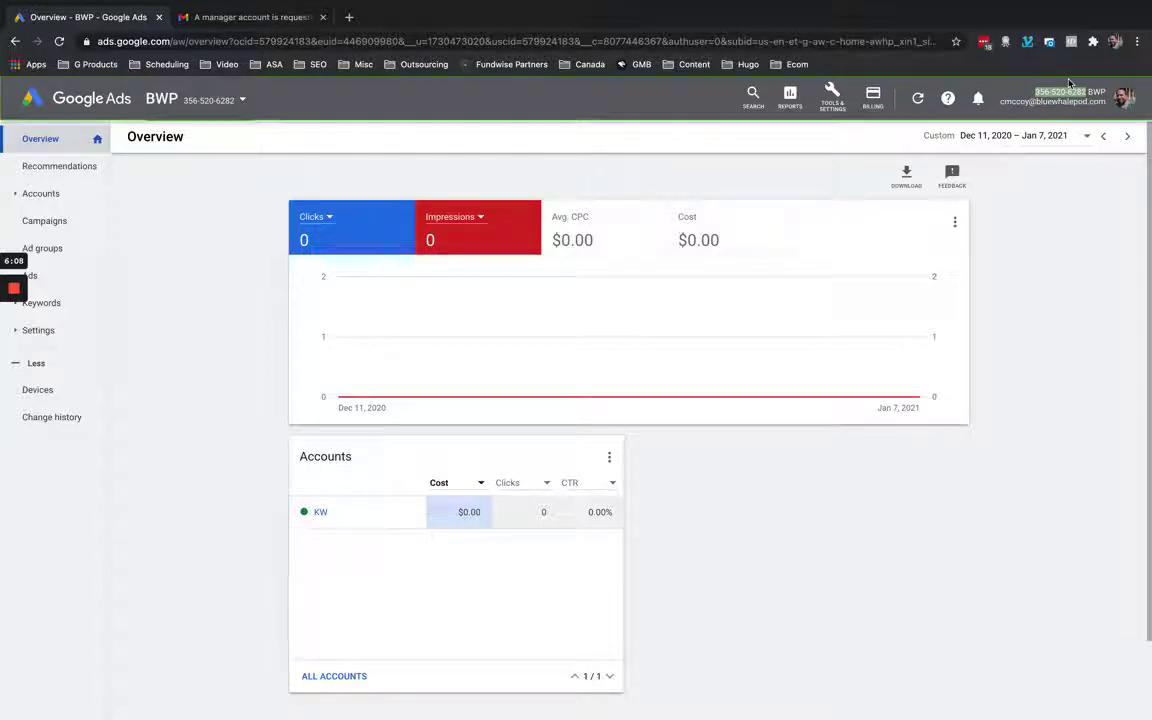
click(201, 28)
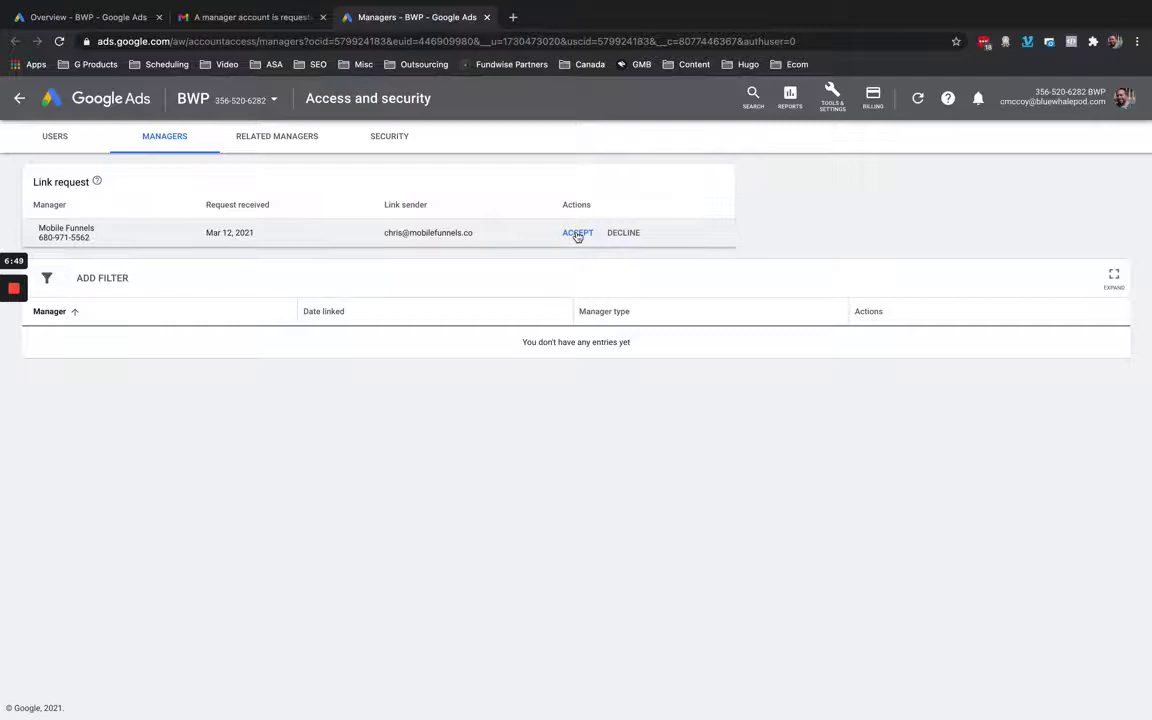
Step: Accept the Mobile Funnels link request and grant it manager access
click(577, 234)
click(716, 453)
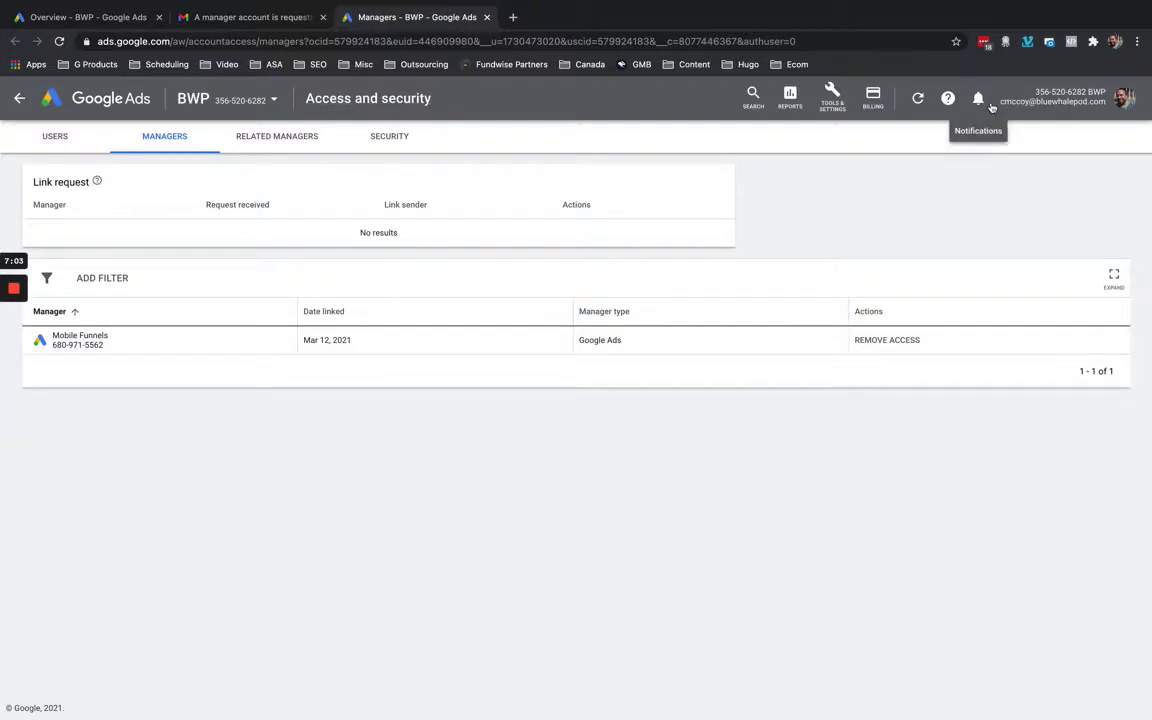
click(834, 98)
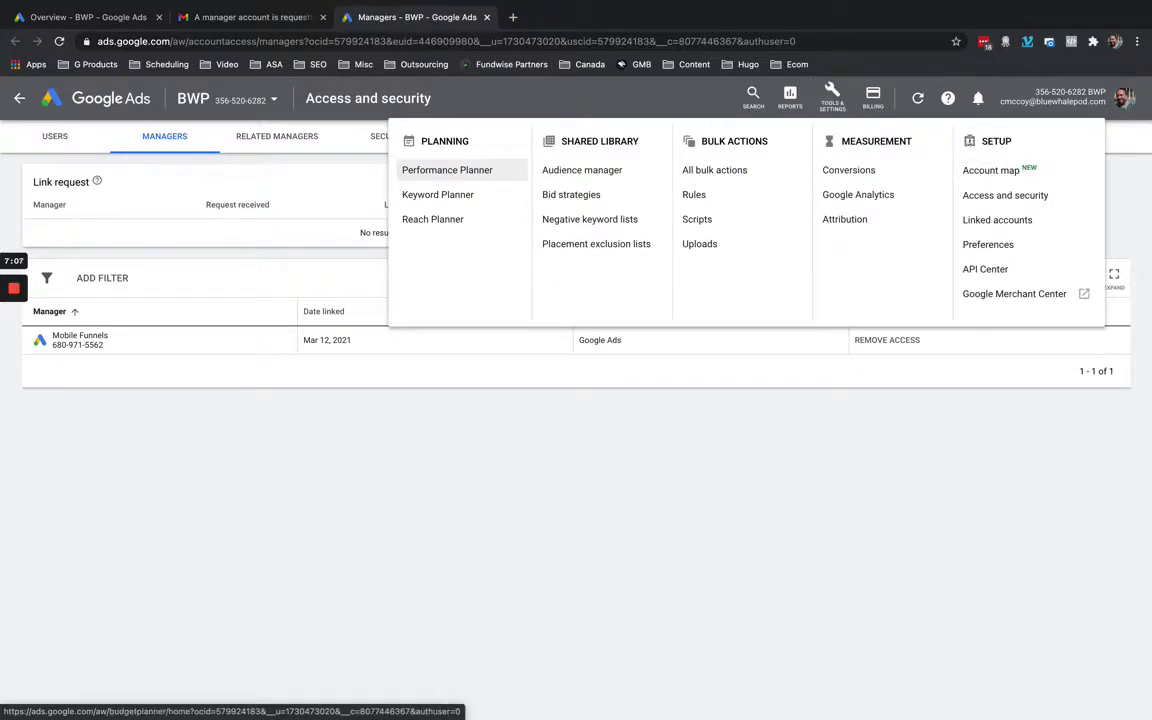
click(510, 440)
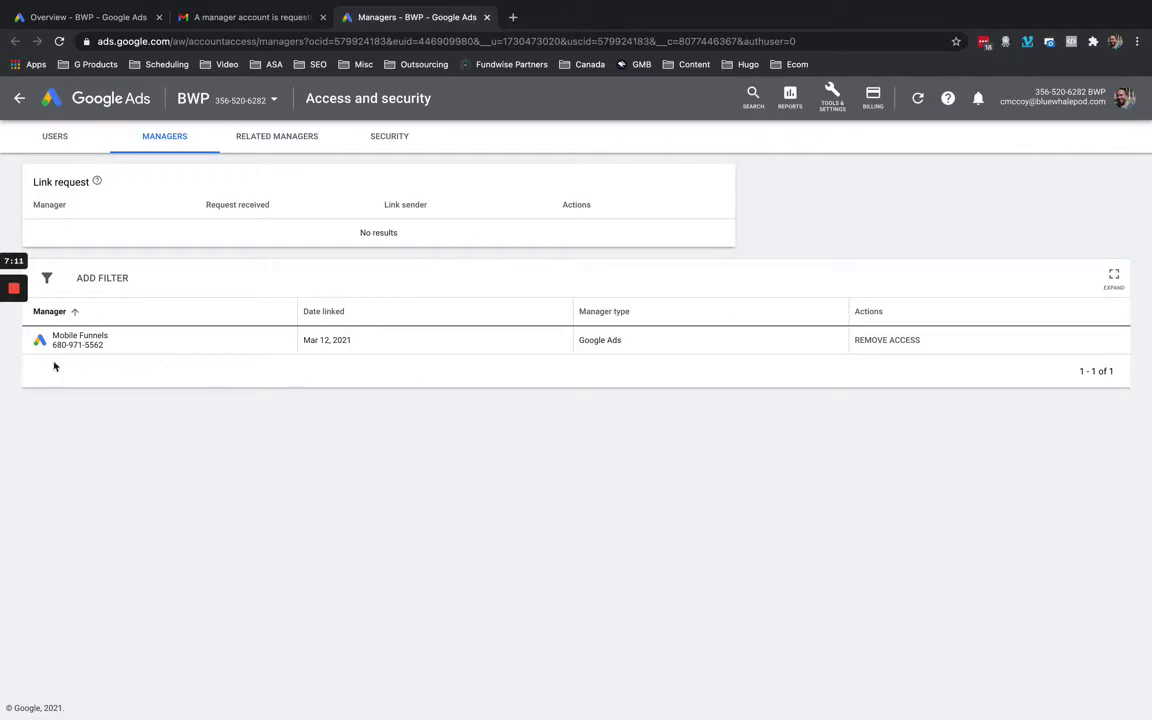